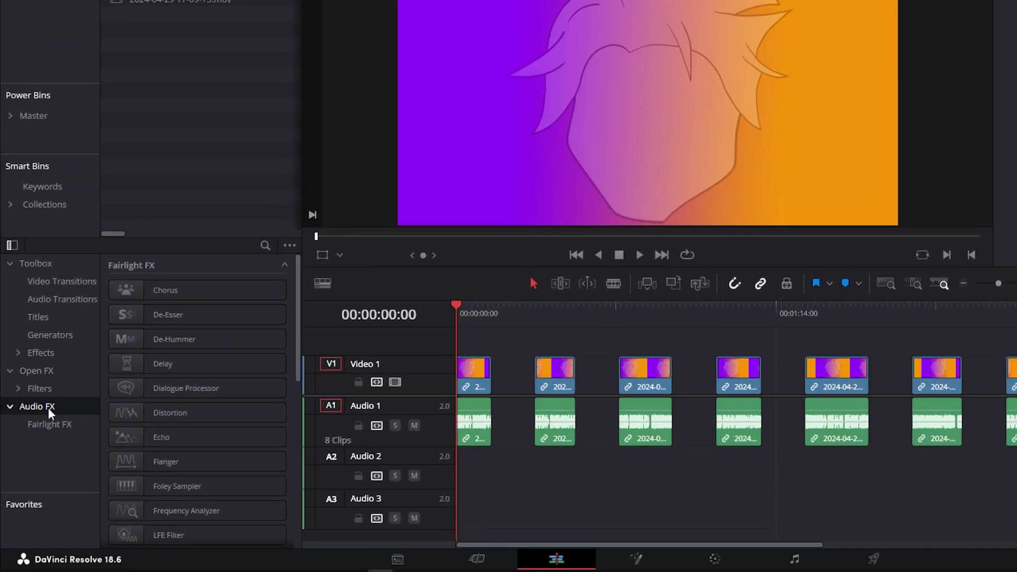
# Drop Pitch onto the first Audio 1 clip and raise it to 6 semitones
pyautogui.scroll(-2, 202, 354)
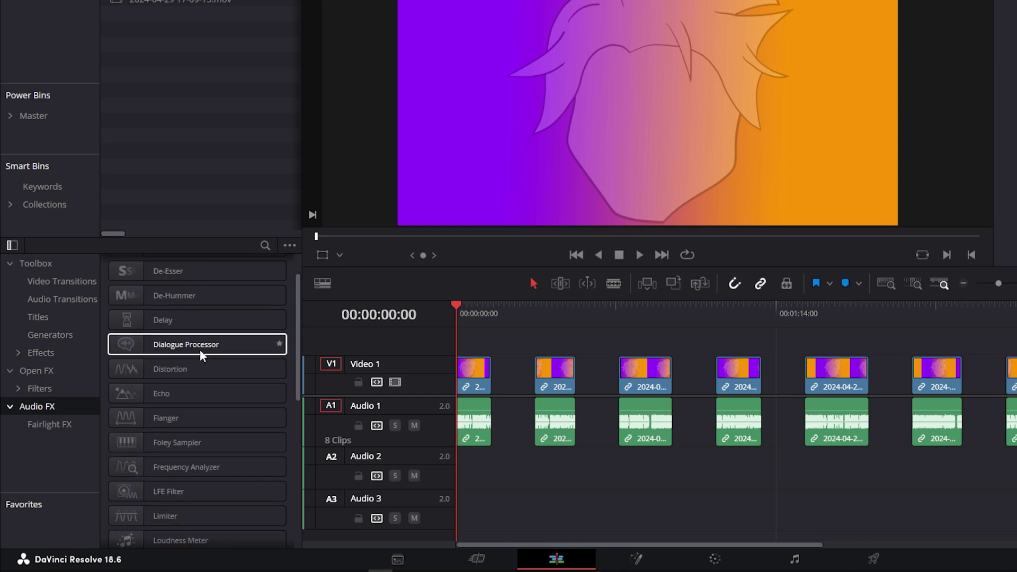
pyautogui.scroll(2, 203, 356)
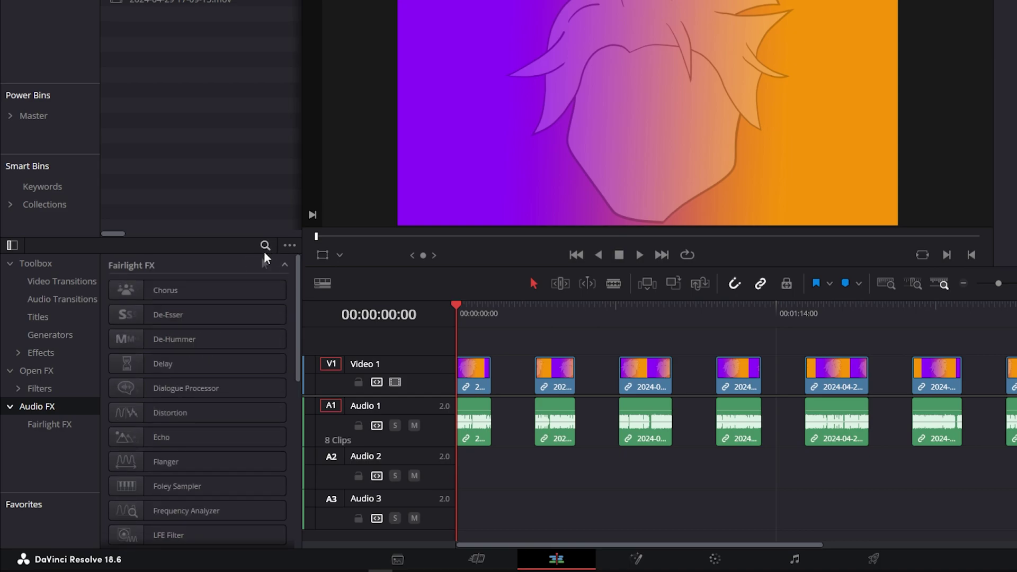
pyautogui.scroll(-10, 222, 424)
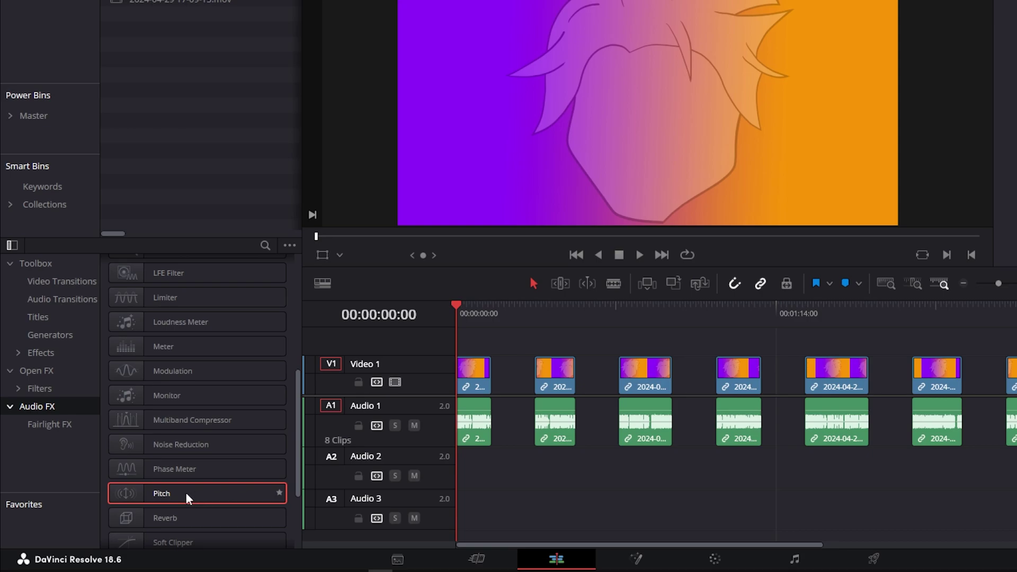
pyautogui.moveTo(187, 497); pyautogui.dragTo(473, 415)
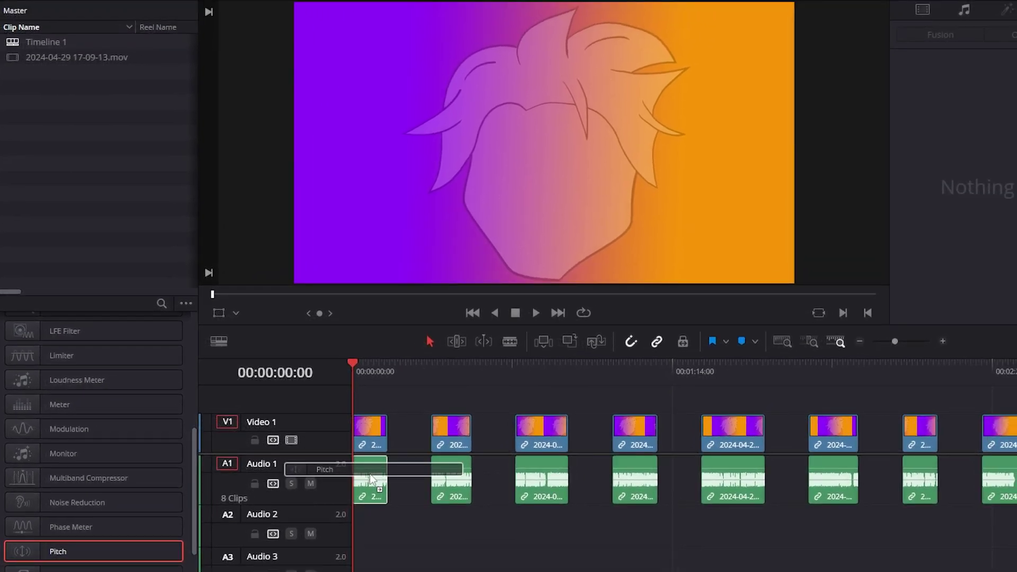
pyautogui.moveTo(371, 477); pyautogui.dragTo(371, 477)
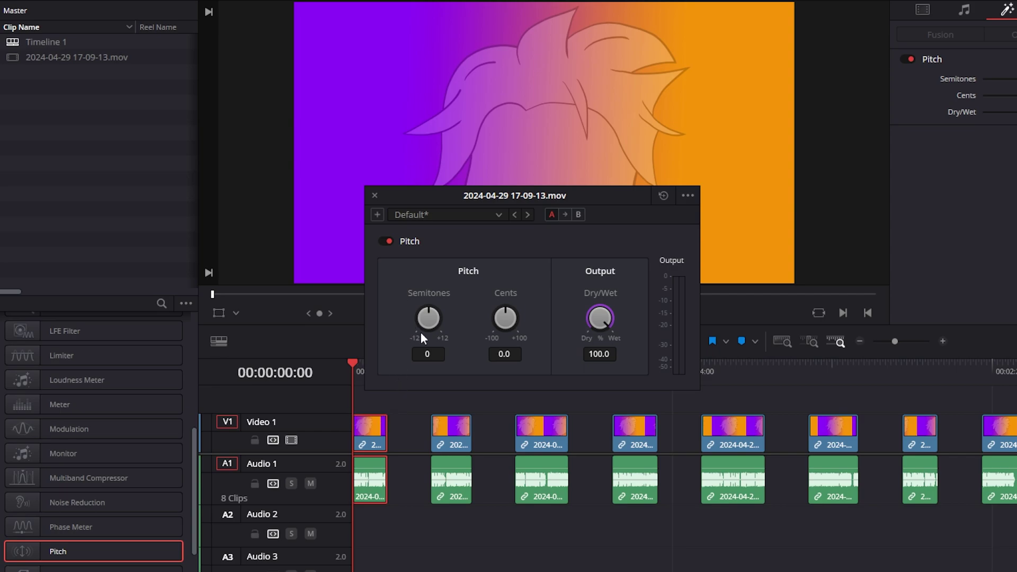
pyautogui.moveTo(434, 309); pyautogui.dragTo(440, 309)
# Close the Pitch window and play the first clip, stopping at the second clip's start
pyautogui.click(375, 195)
pyautogui.press('space')
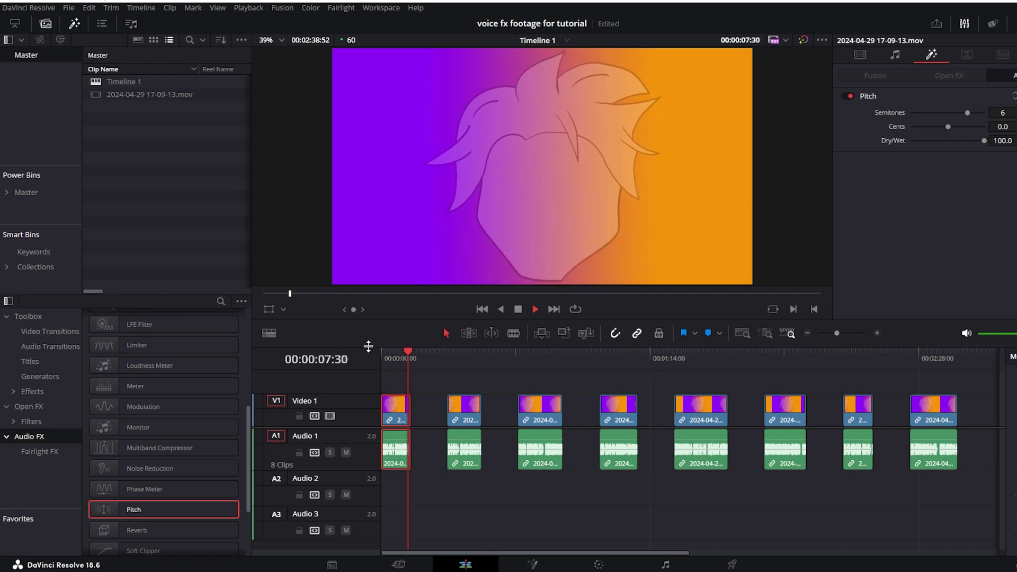
pyautogui.click(448, 353)
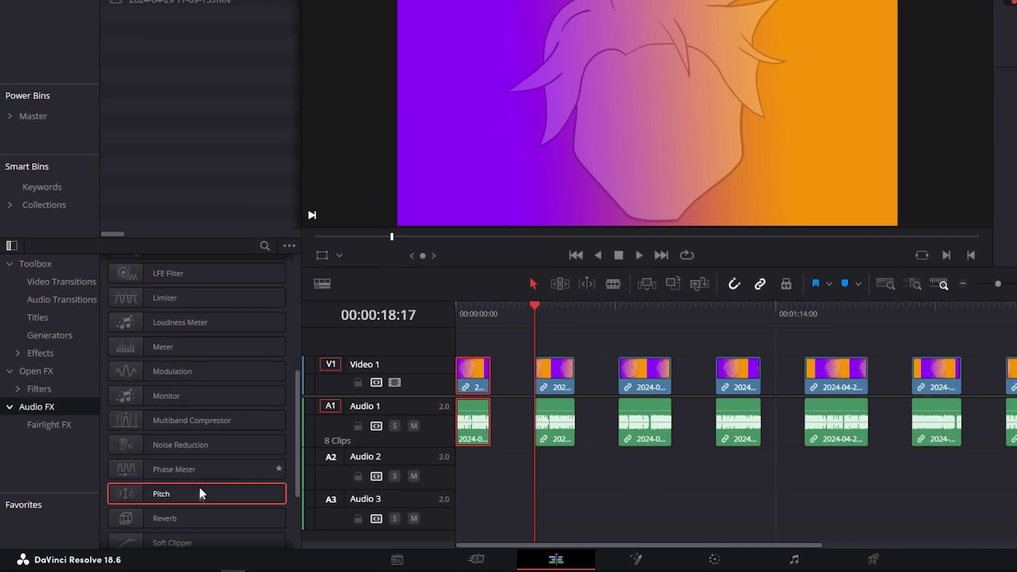
# Put a -6 semitone Pitch effect on the second Audio 1 clip, then play and stop it
pyautogui.moveTo(199, 487); pyautogui.dragTo(556, 434)
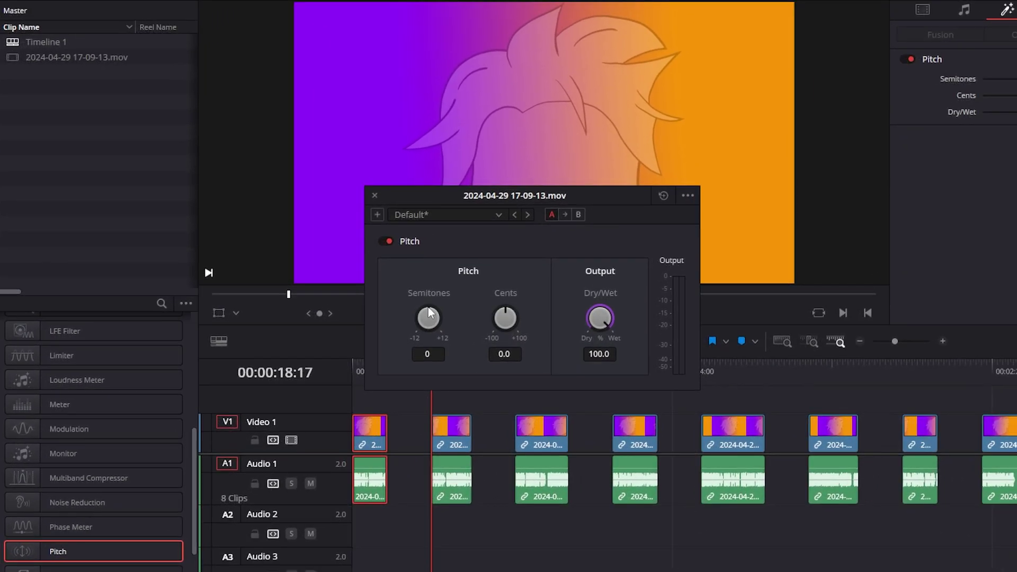
pyautogui.moveTo(432, 313); pyautogui.dragTo(415, 322)
pyautogui.click(375, 196)
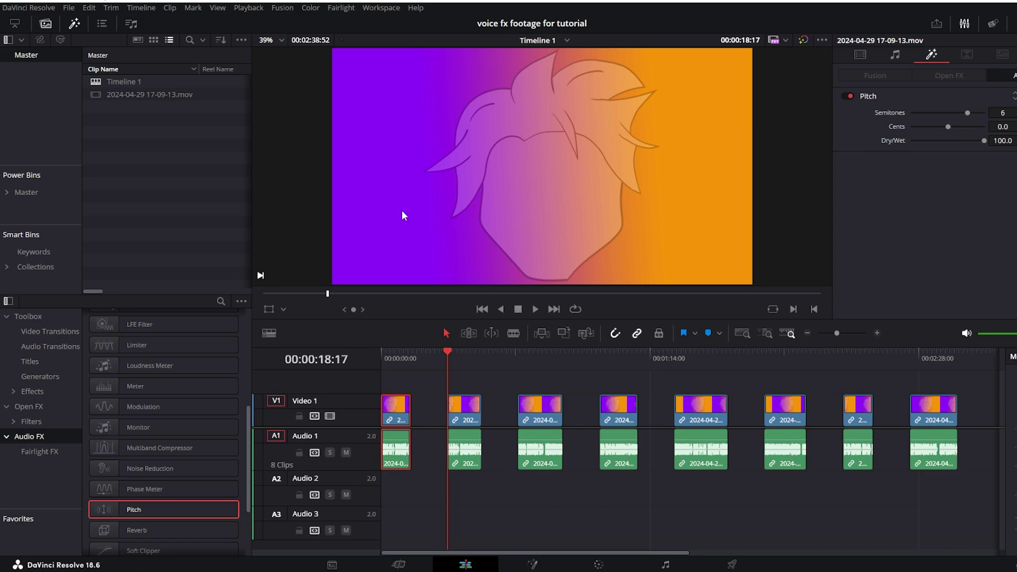
pyautogui.press('space')
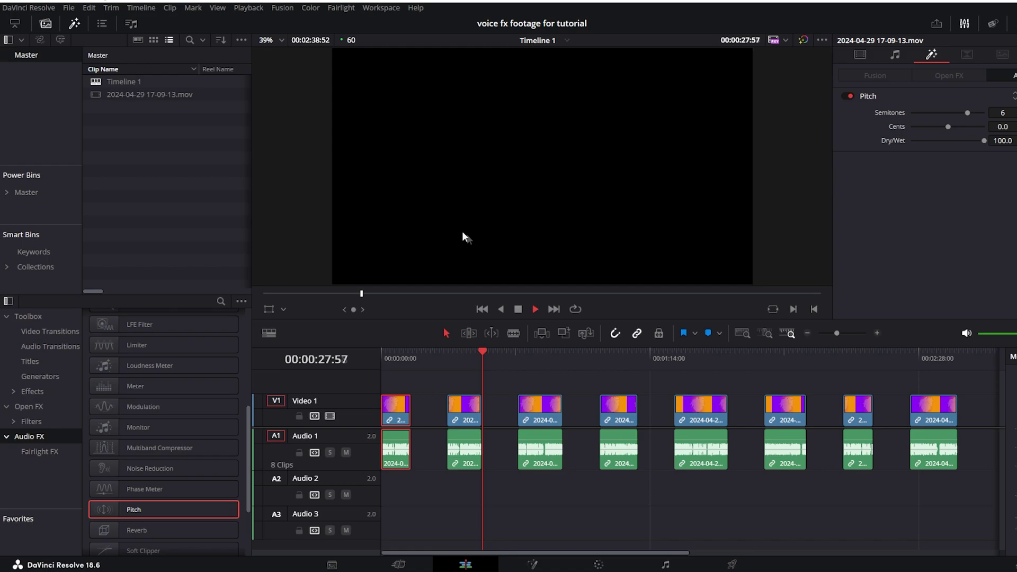
pyautogui.press('space')
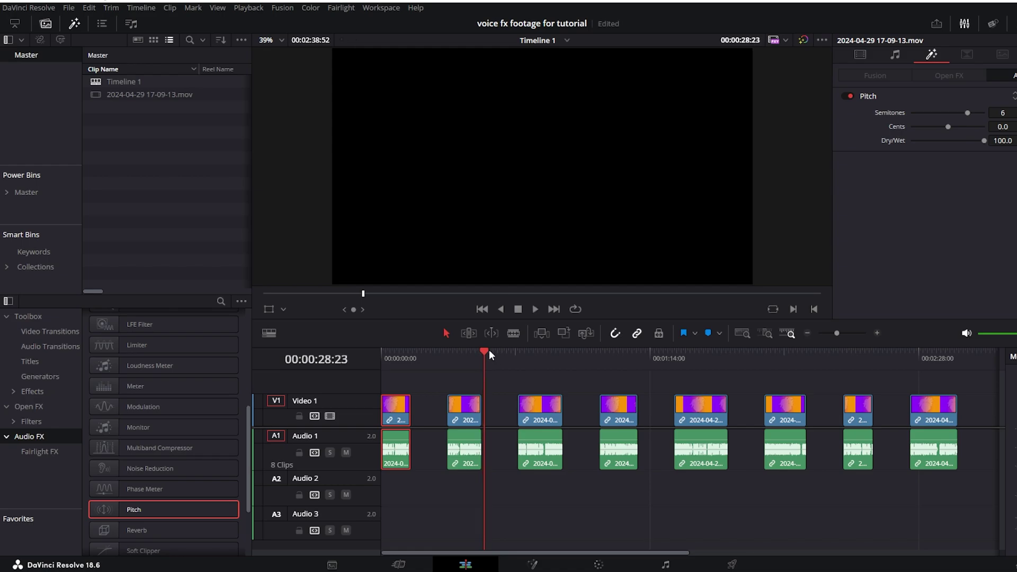
# Add Reverb with the Plate preset to the third Audio 1 clip
pyautogui.click(518, 351)
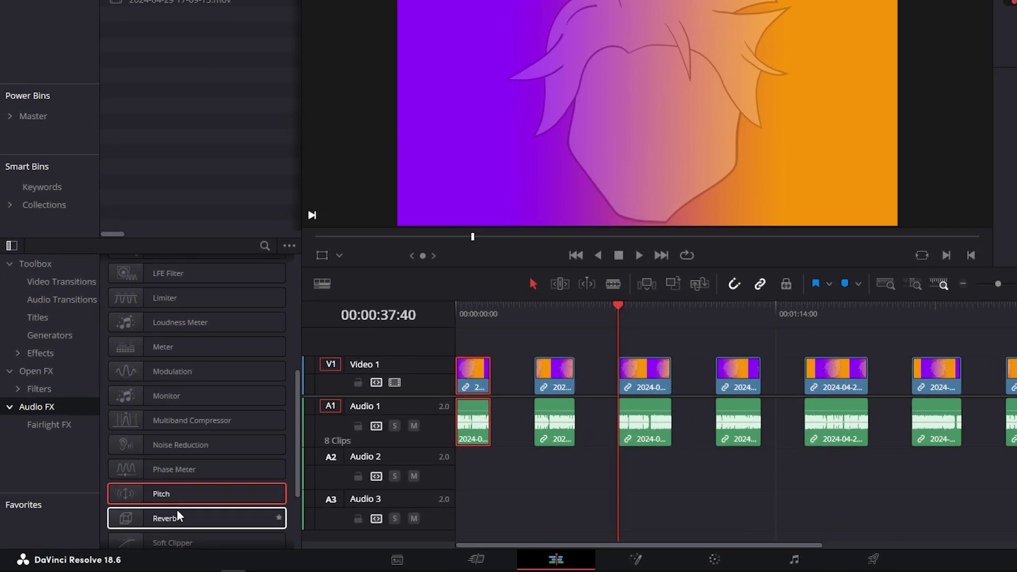
pyautogui.moveTo(179, 516); pyautogui.dragTo(652, 426)
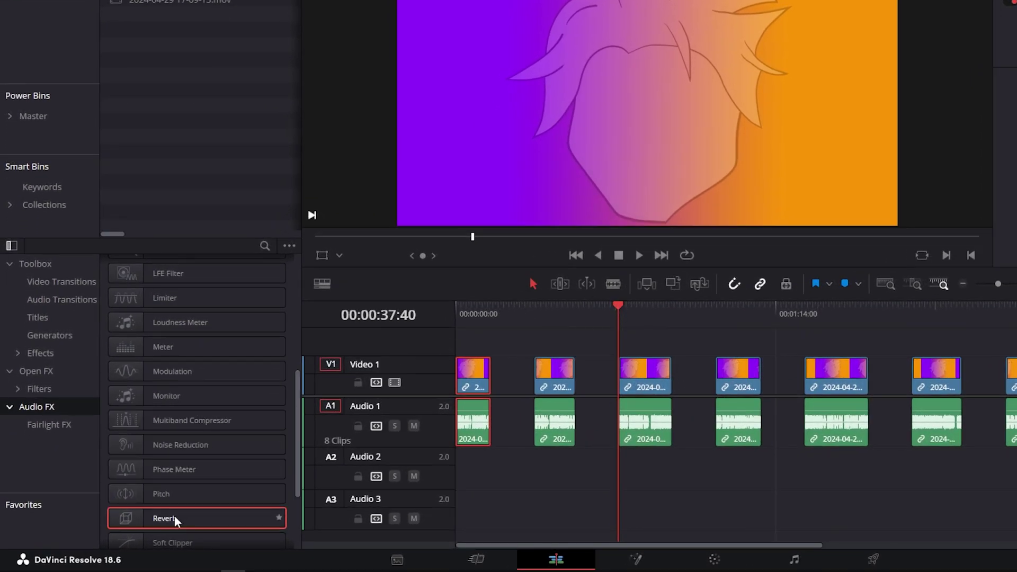
pyautogui.moveTo(548, 484); pyautogui.dragTo(549, 484)
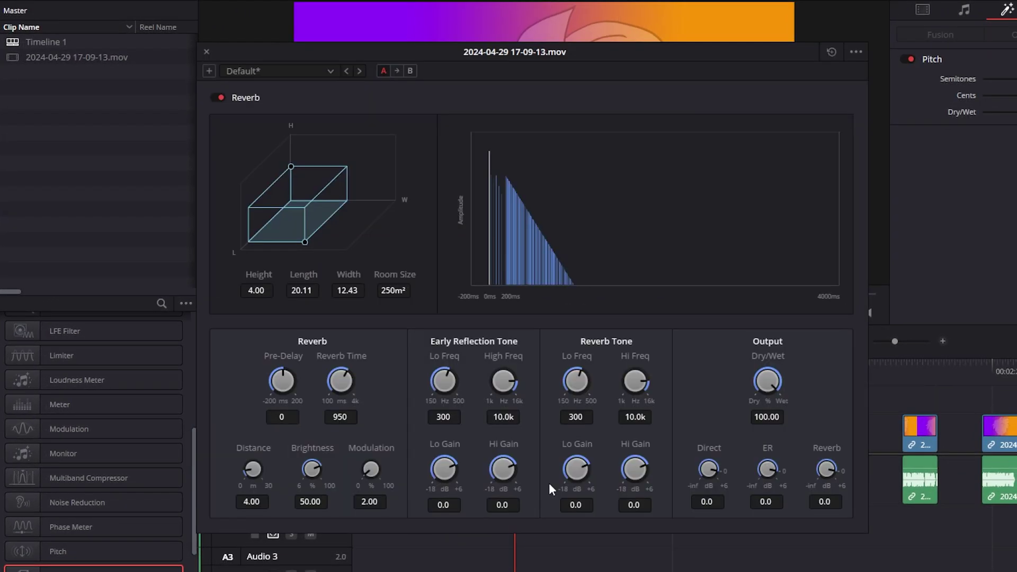
pyautogui.click(333, 71)
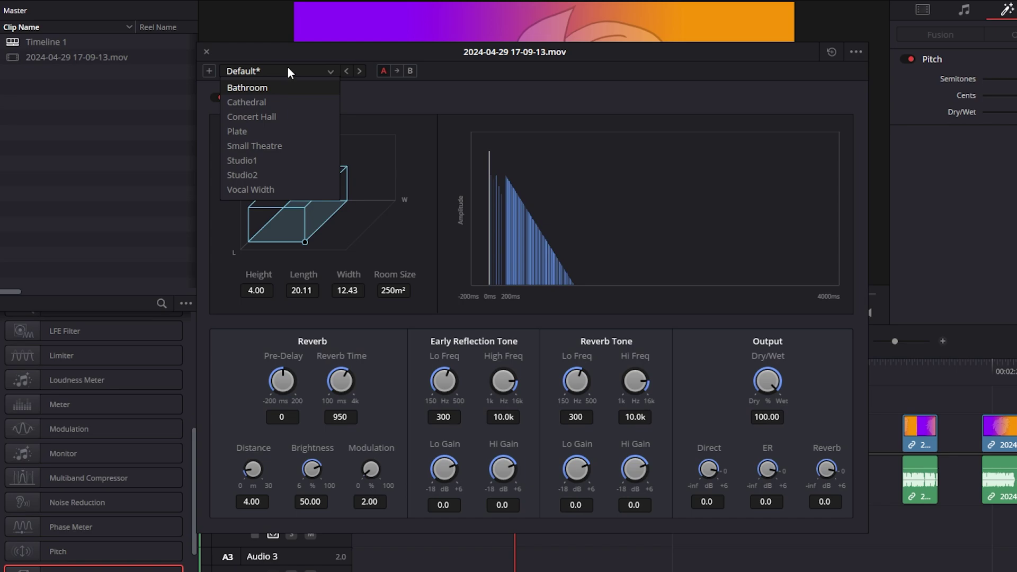
pyautogui.click(270, 132)
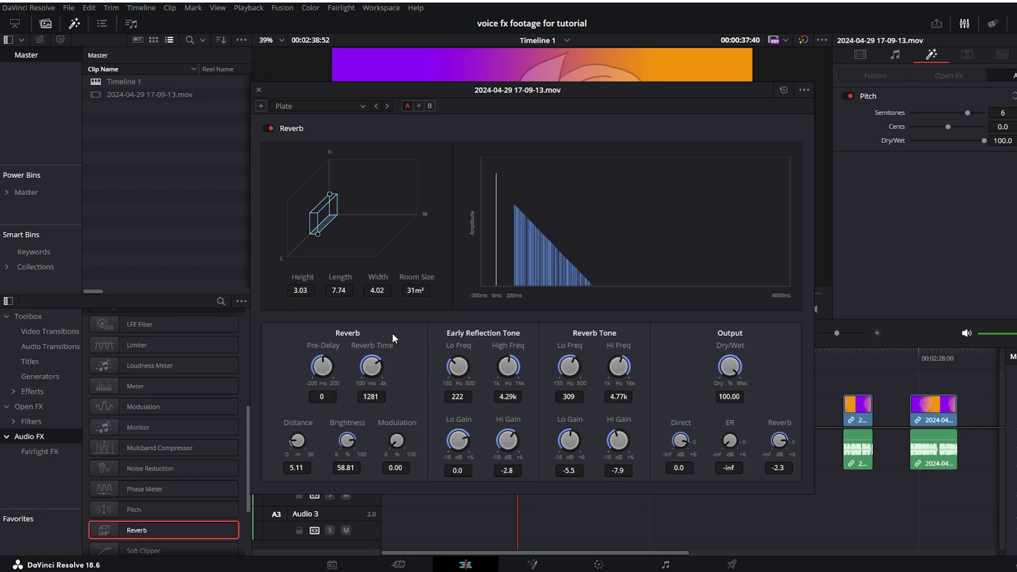
# Close the Reverb window and play the third clip, stopping at the fourth clip's start
pyautogui.click(259, 90)
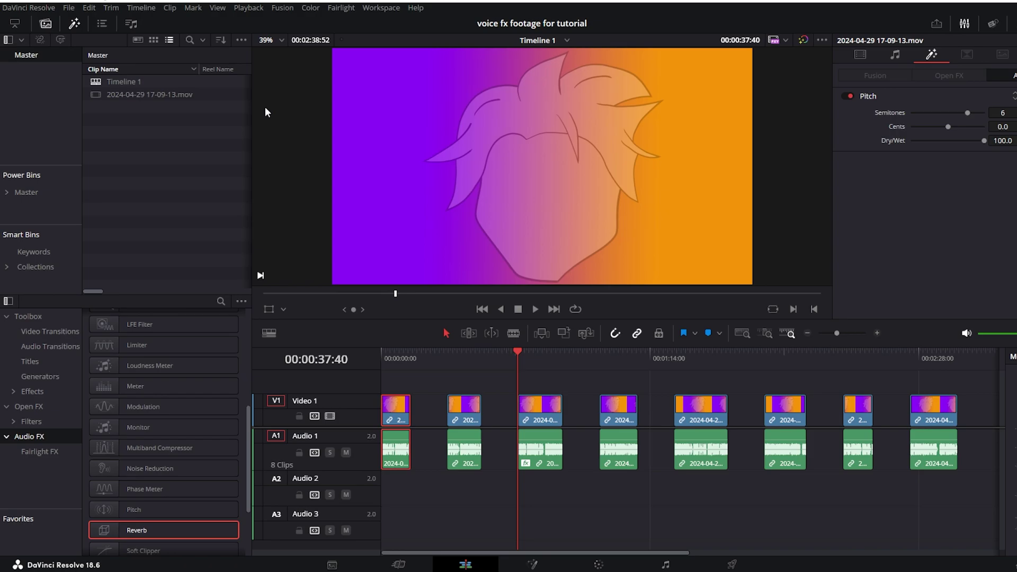
pyautogui.click(515, 354)
pyautogui.press('space')
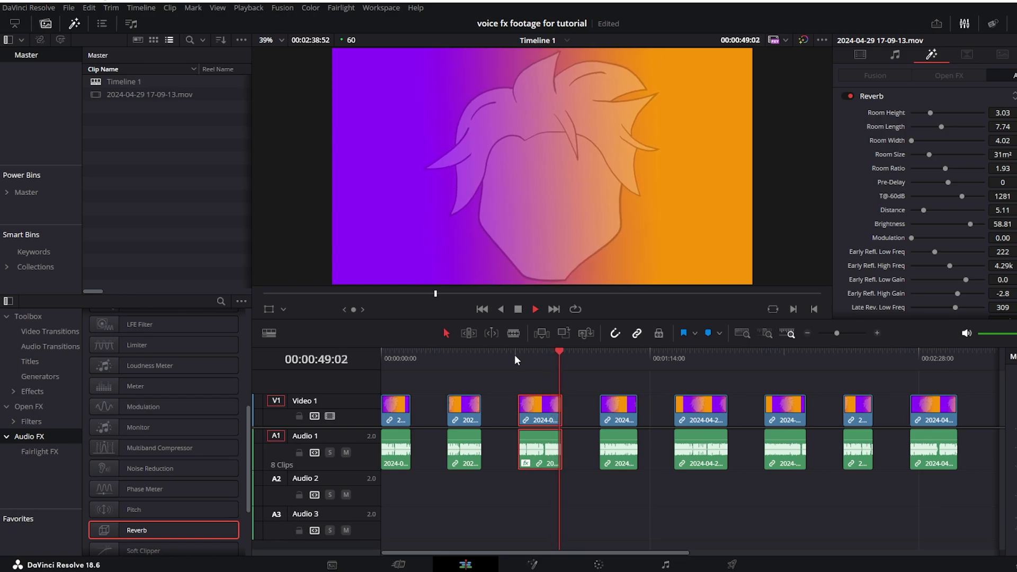
pyautogui.click(600, 354)
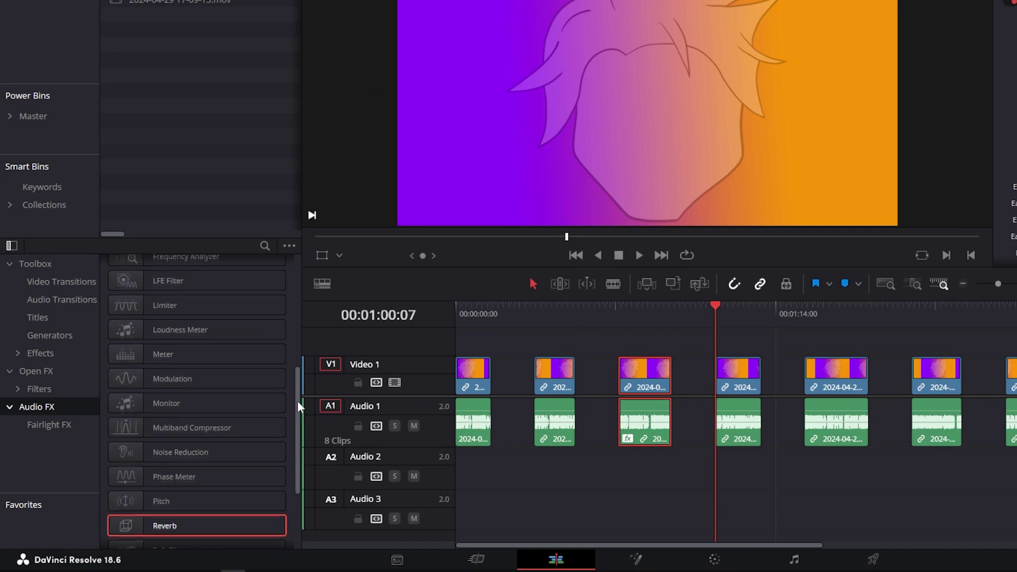
# Add Distortion with the Megaphone preset to the fourth clip and preview it, stopping at the fifth clip
pyautogui.moveTo(297, 400); pyautogui.dragTo(295, 276)
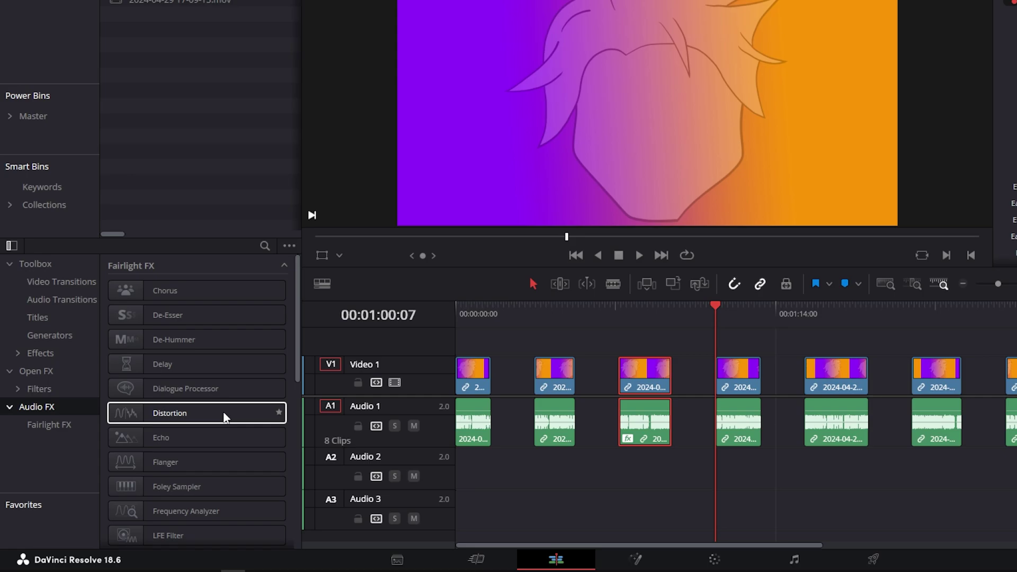
pyautogui.moveTo(175, 415); pyautogui.dragTo(777, 425)
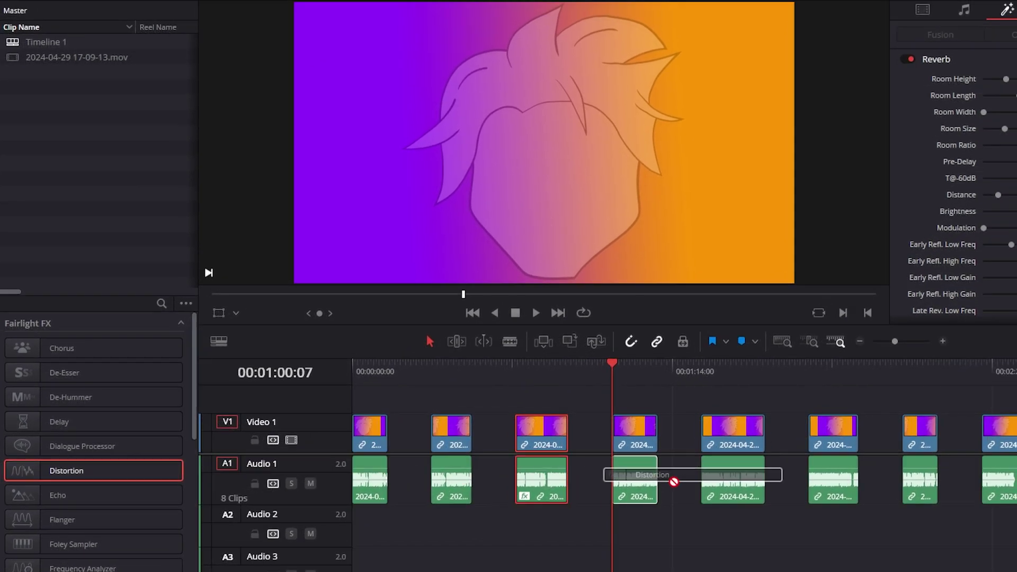
pyautogui.moveTo(673, 481); pyautogui.dragTo(636, 485)
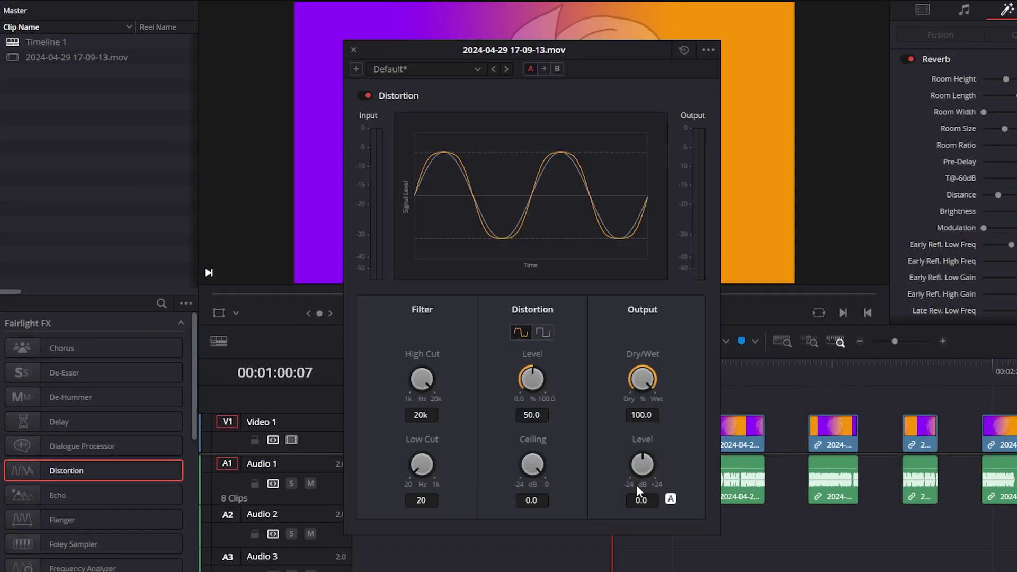
pyautogui.click(480, 69)
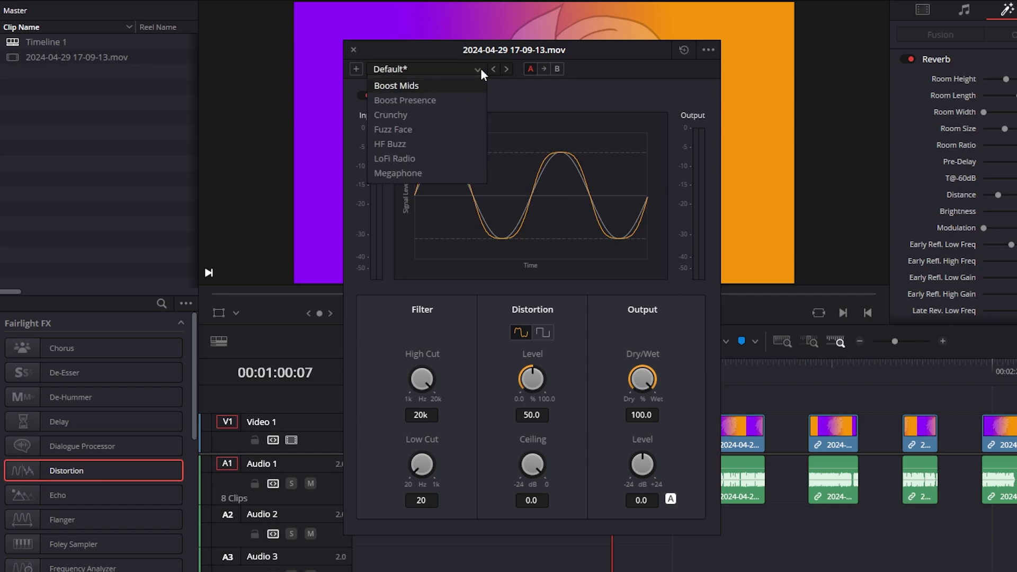
pyautogui.click(406, 174)
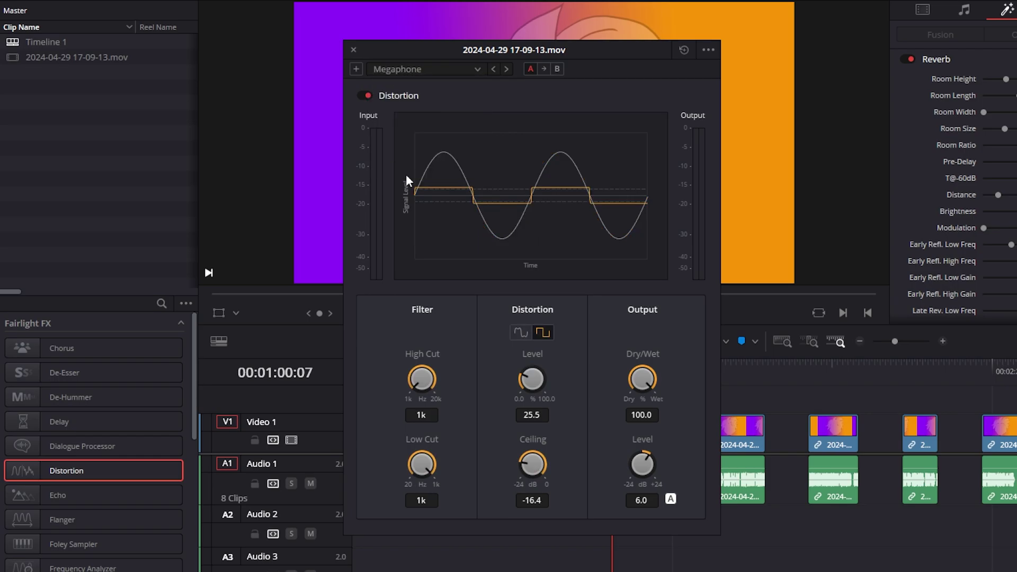
pyautogui.click(353, 52)
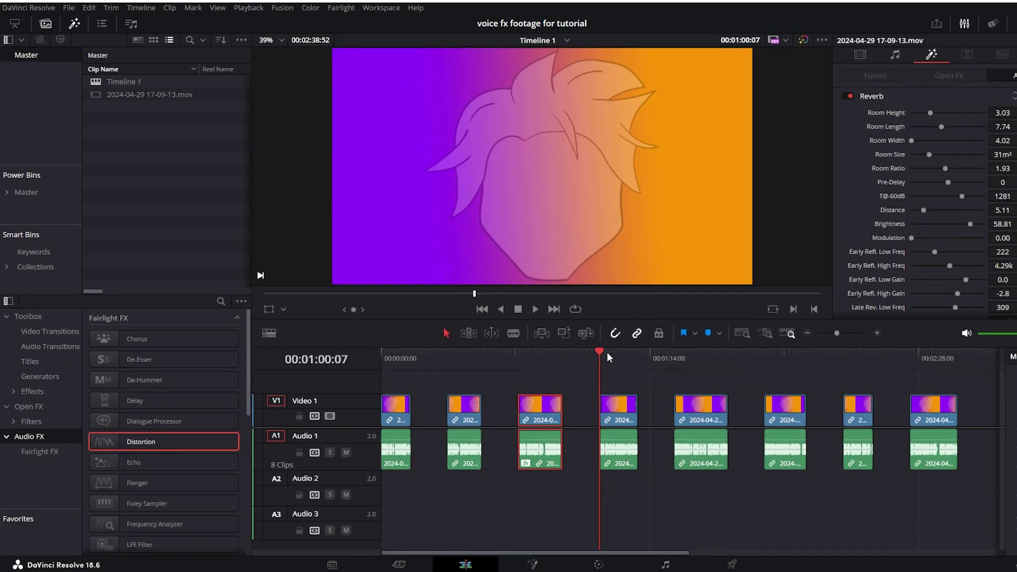
pyautogui.press('space')
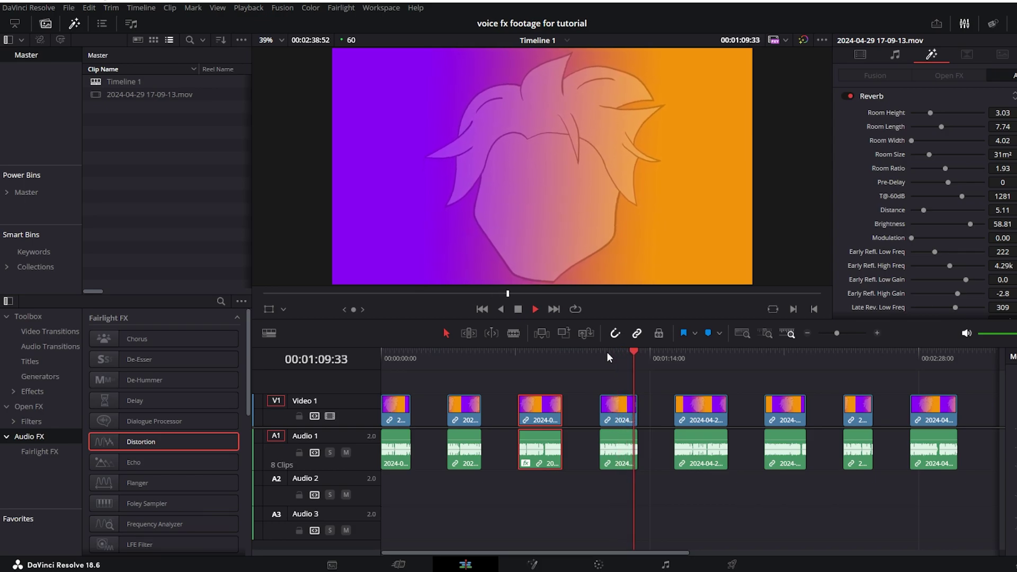
pyautogui.click(674, 354)
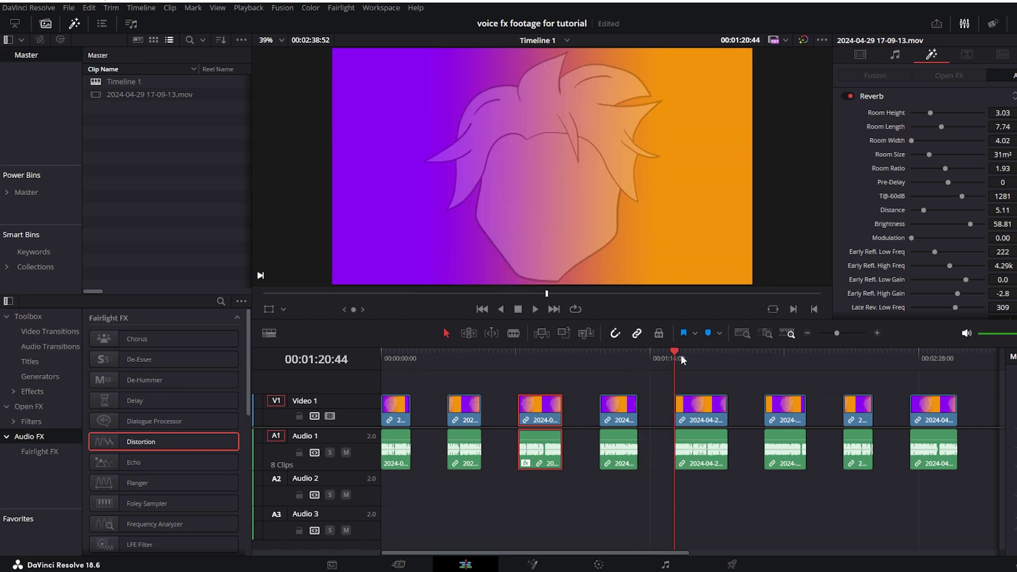
# Put Distortion with the LoFi Radio preset on the fifth clip and preview it up to the sixth clip
pyautogui.moveTo(184, 447); pyautogui.dragTo(714, 454)
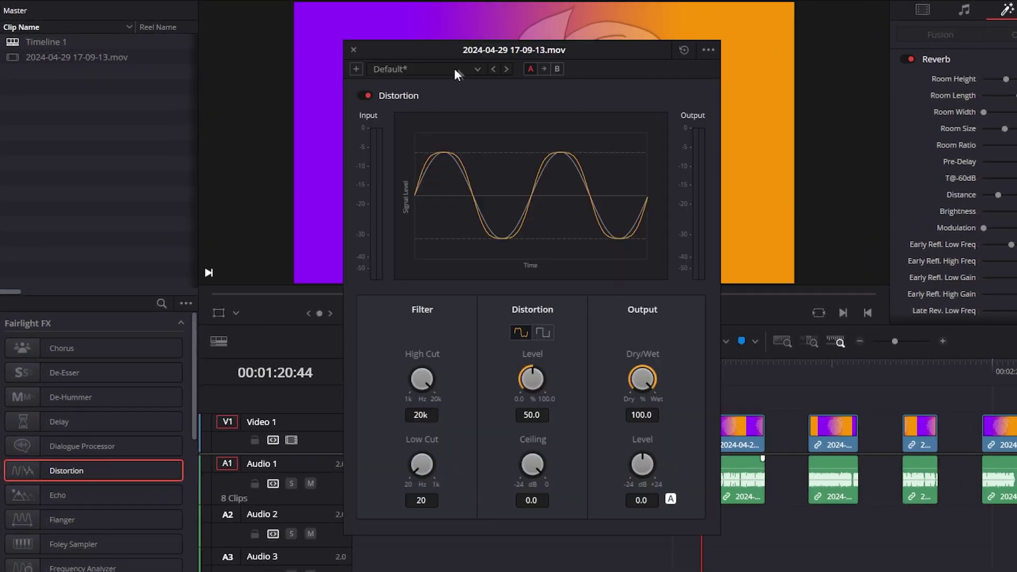
pyautogui.click(477, 69)
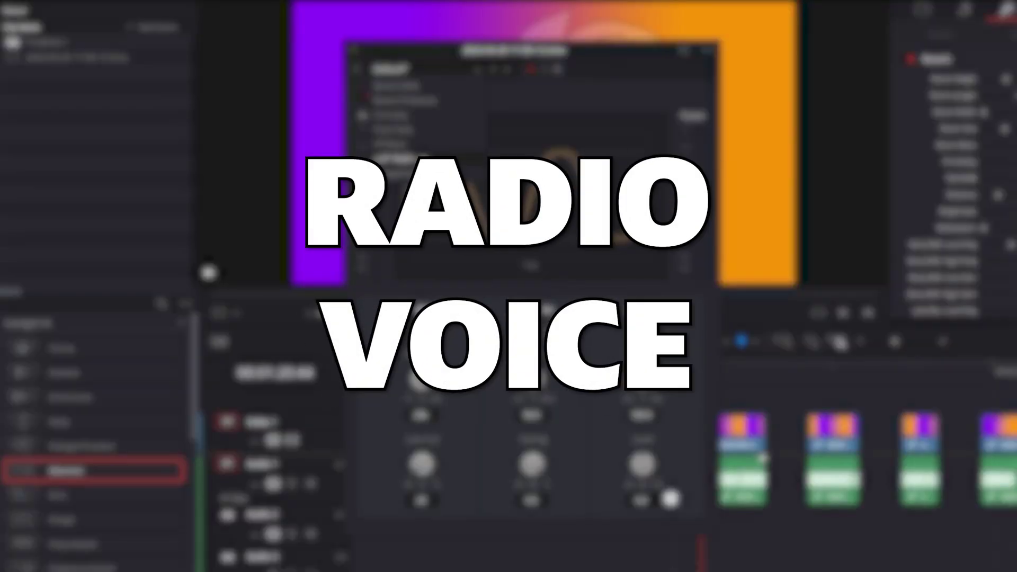
pyautogui.click(421, 158)
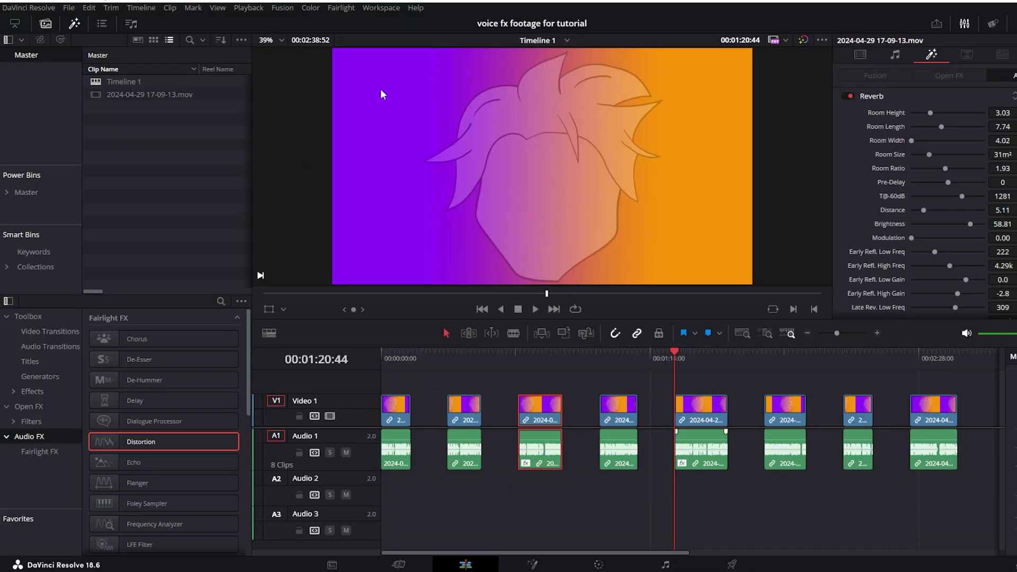
pyautogui.press('space')
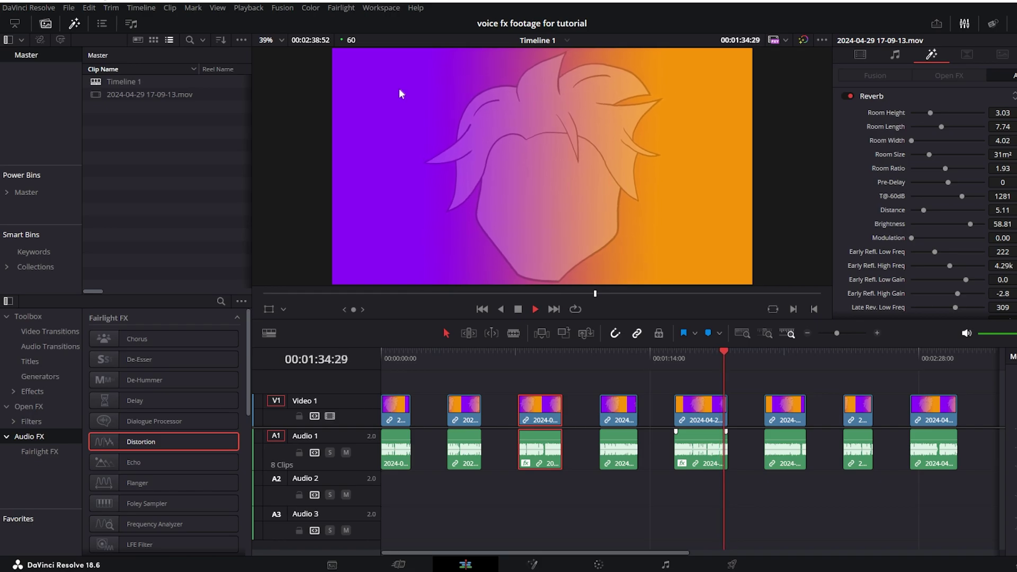
pyautogui.click(760, 351)
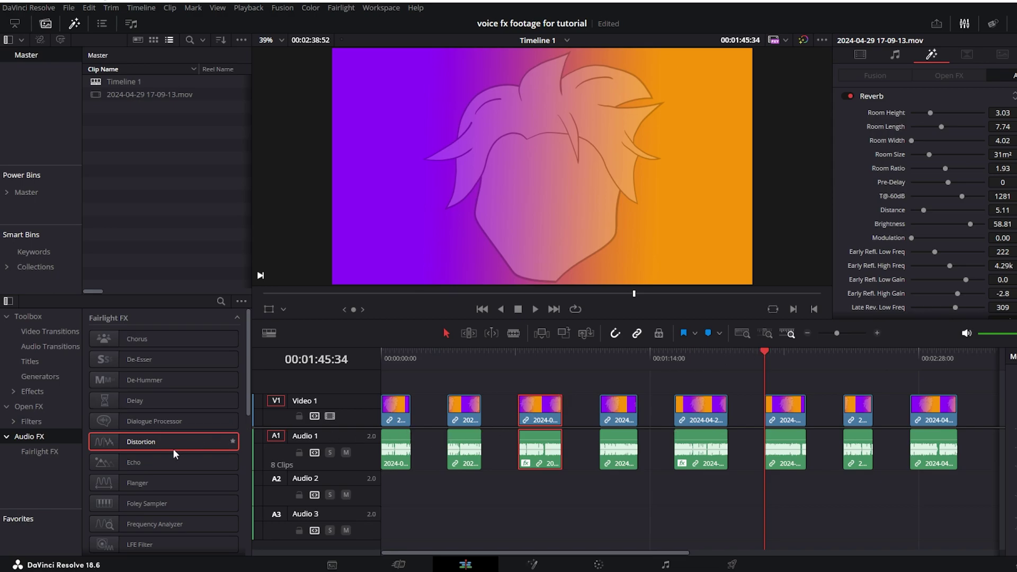
# Add Distortion with the Fuzz Face preset to the sixth A1 clip, then play and stop it
pyautogui.moveTo(177, 444); pyautogui.dragTo(792, 454)
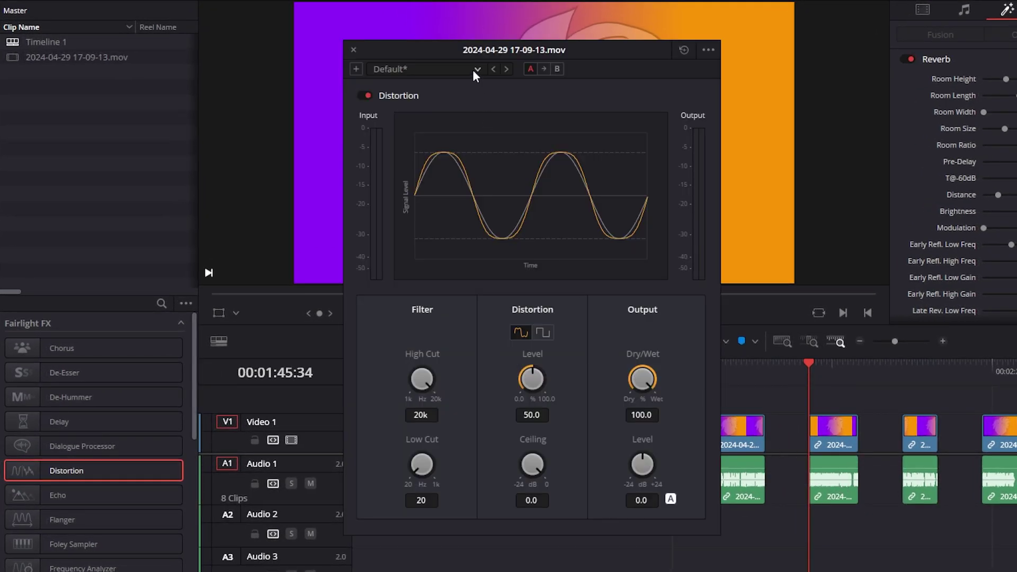
pyautogui.click(475, 75)
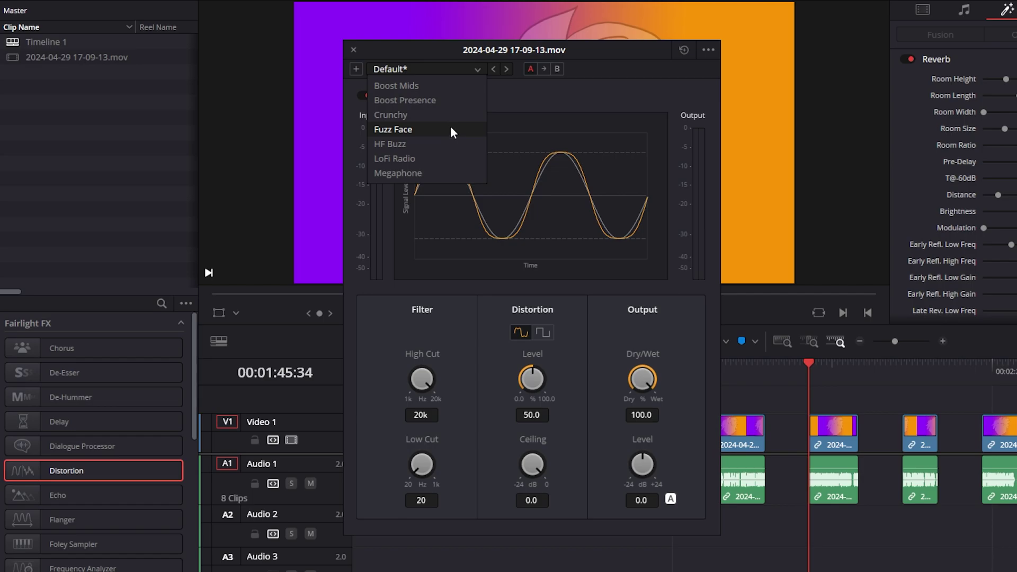
pyautogui.click(450, 130)
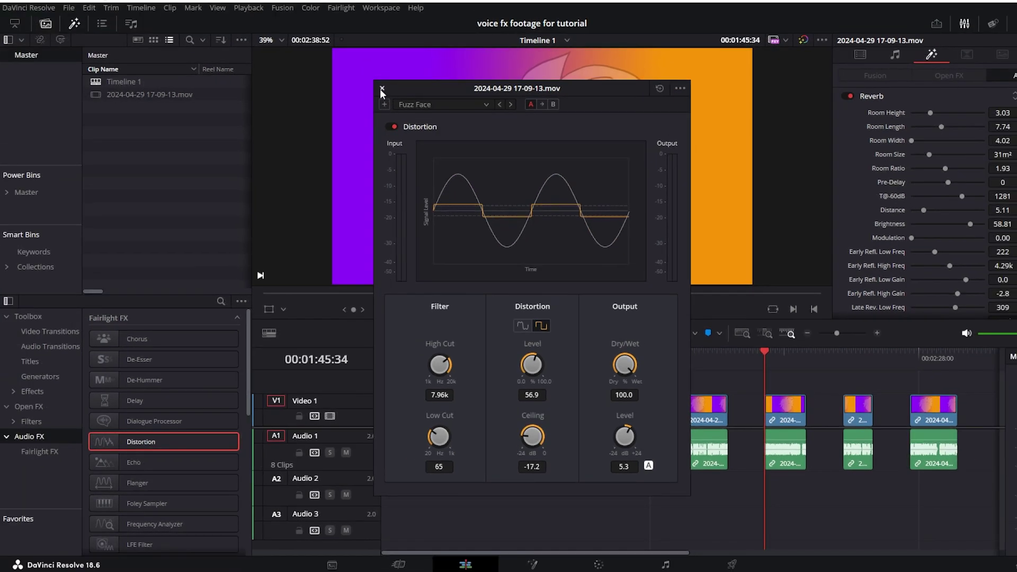
pyautogui.click(382, 88)
pyautogui.press('space')
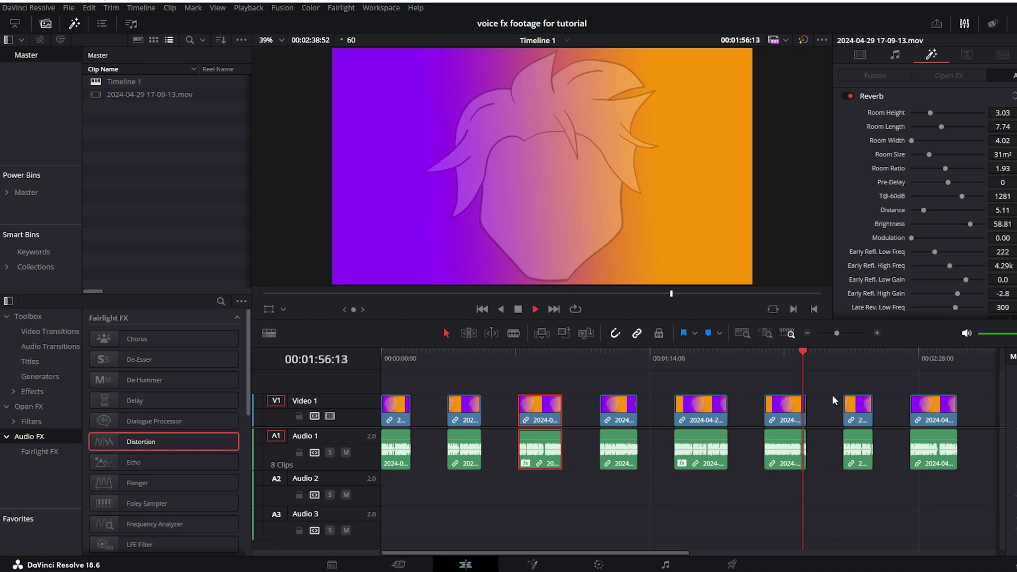
pyautogui.press('space')
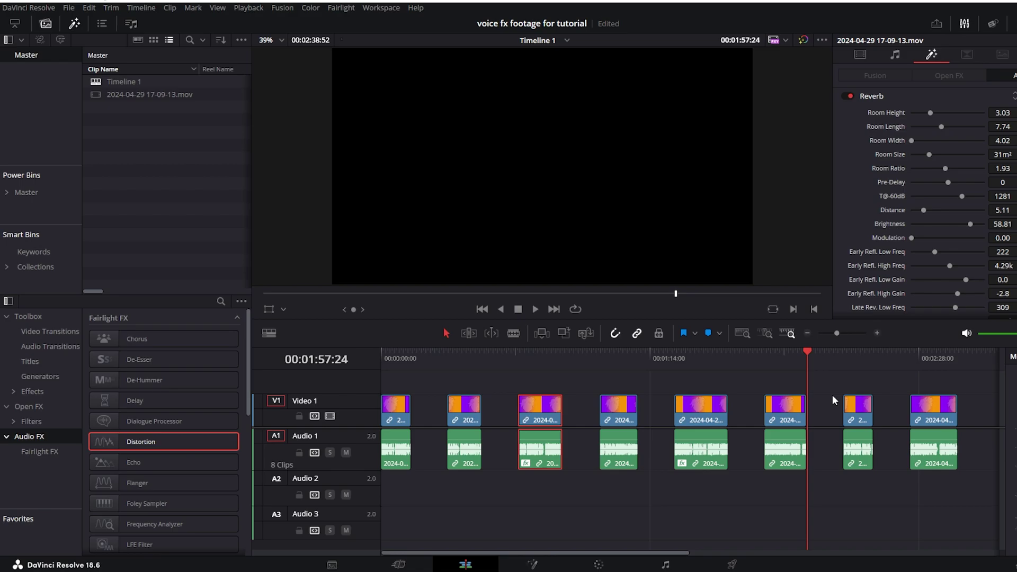
# Set the seventh clip's Distortion to the Boost Mids preset, then select the last clip
pyautogui.click(843, 354)
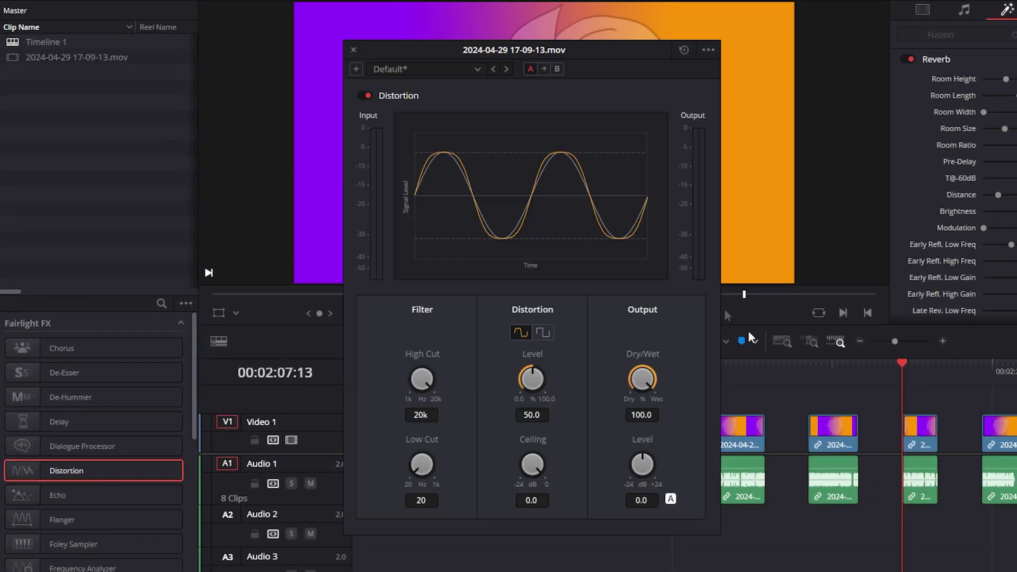
pyautogui.click(428, 71)
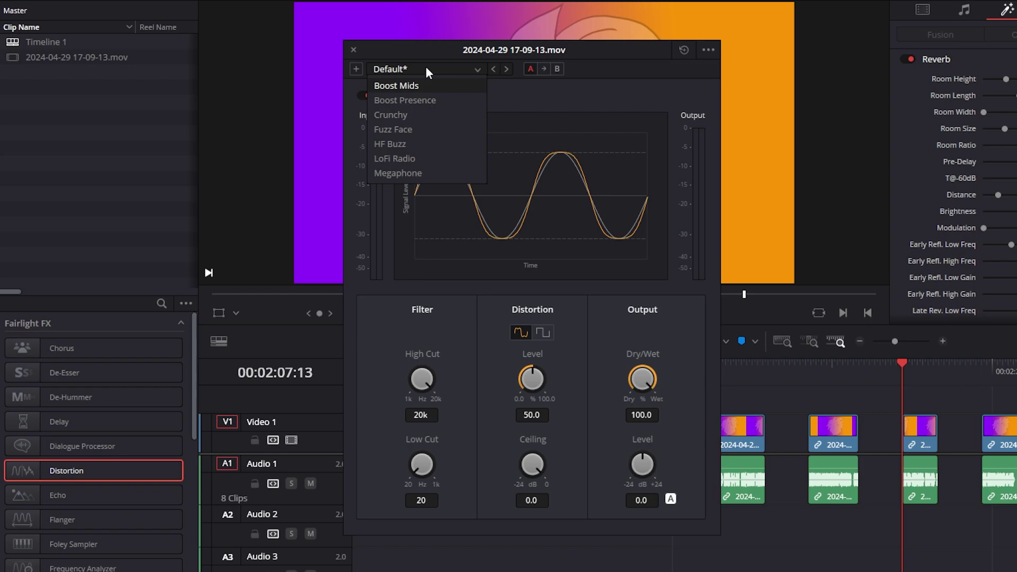
pyautogui.click(419, 85)
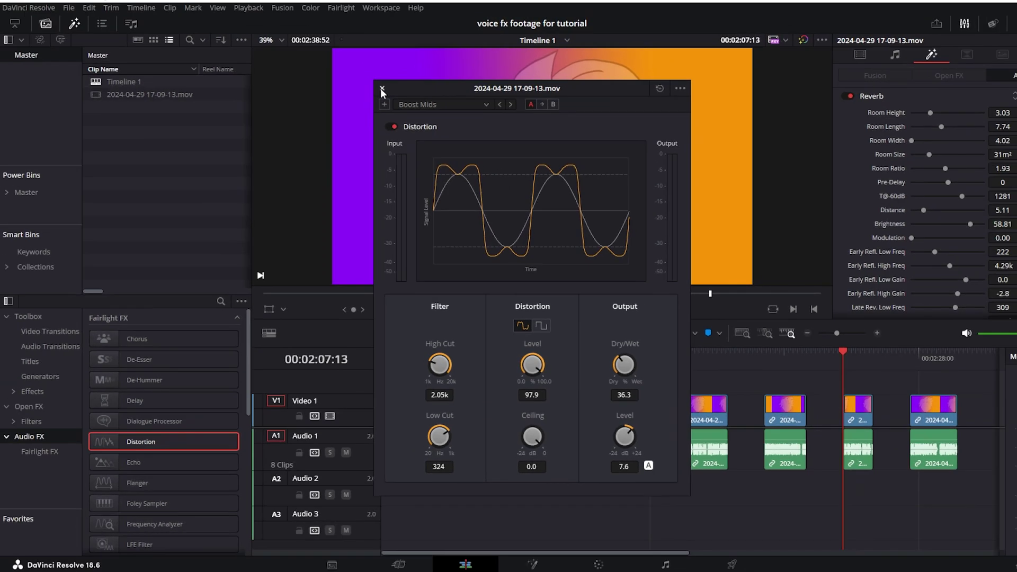
pyautogui.click(353, 49)
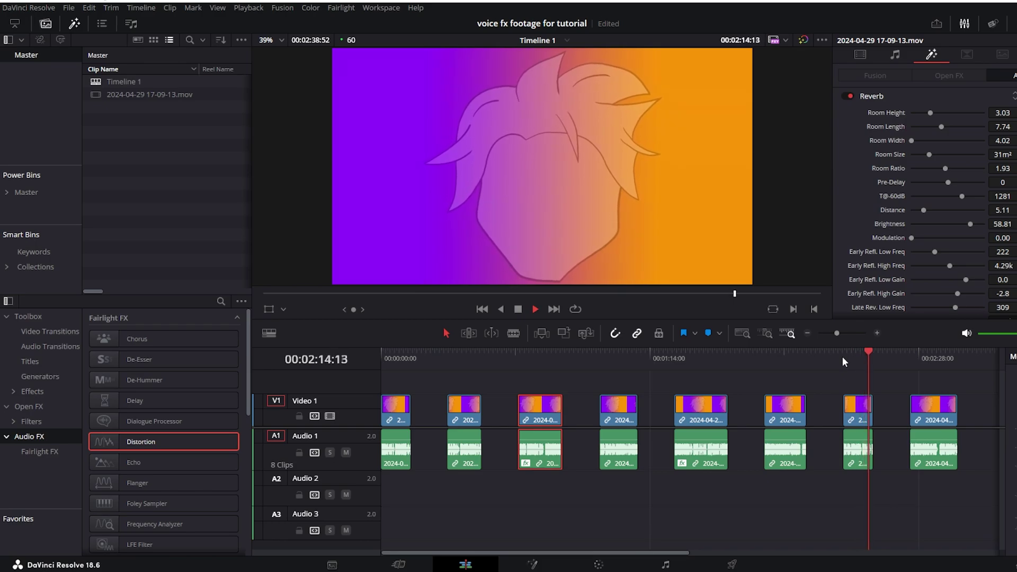
pyautogui.click(908, 353)
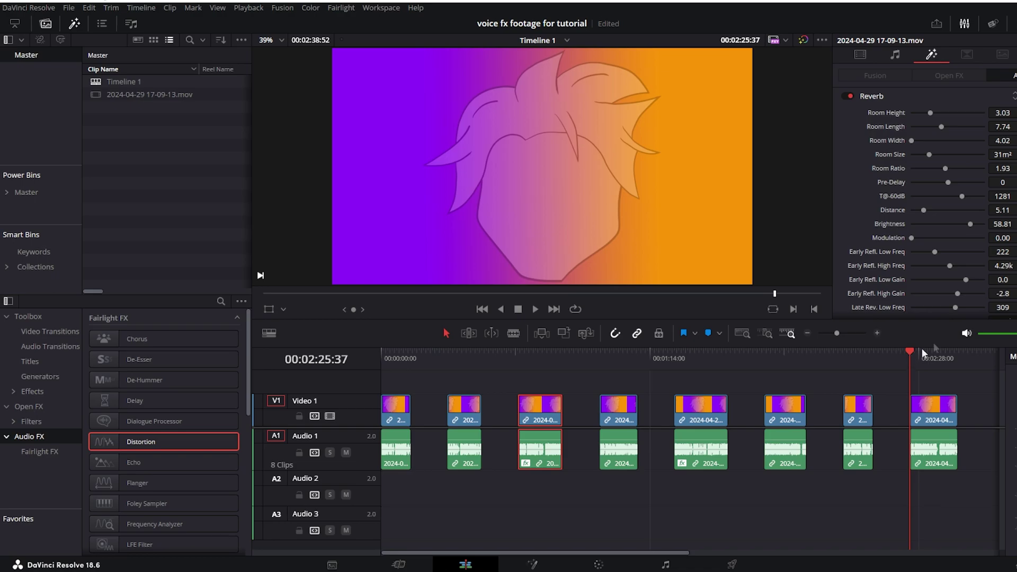
pyautogui.click(922, 417)
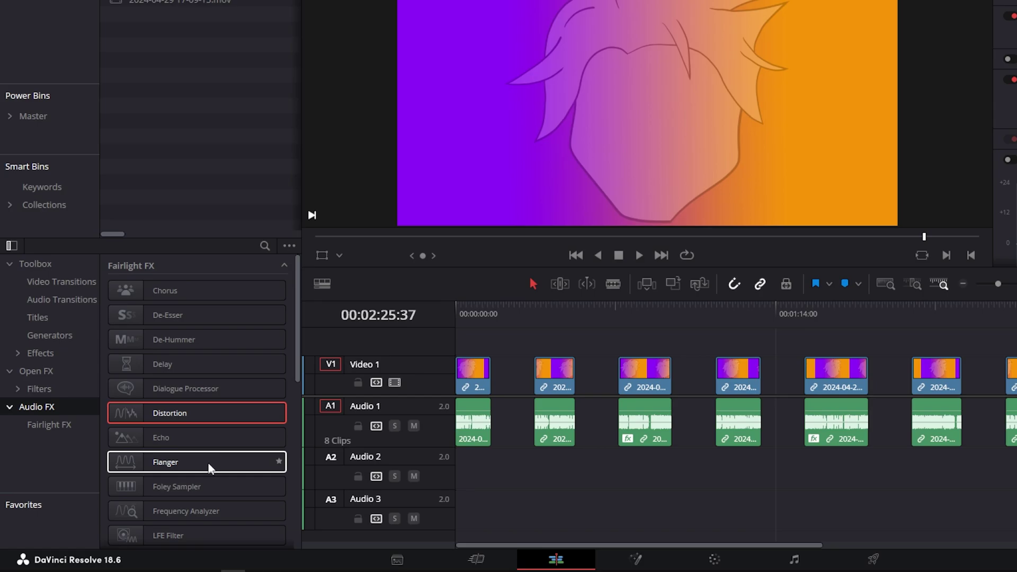
# Add Flanger with the Robo Voice preset to the eighth Audio 1 clip
pyautogui.moveTo(208, 465); pyautogui.dragTo(1016, 440)
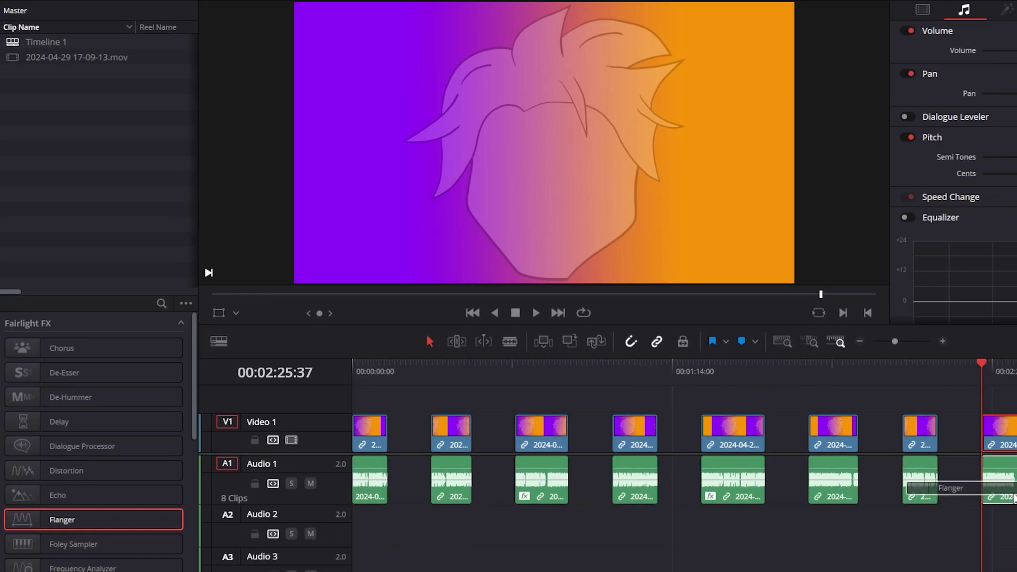
pyautogui.moveTo(1013, 498); pyautogui.dragTo(1012, 499)
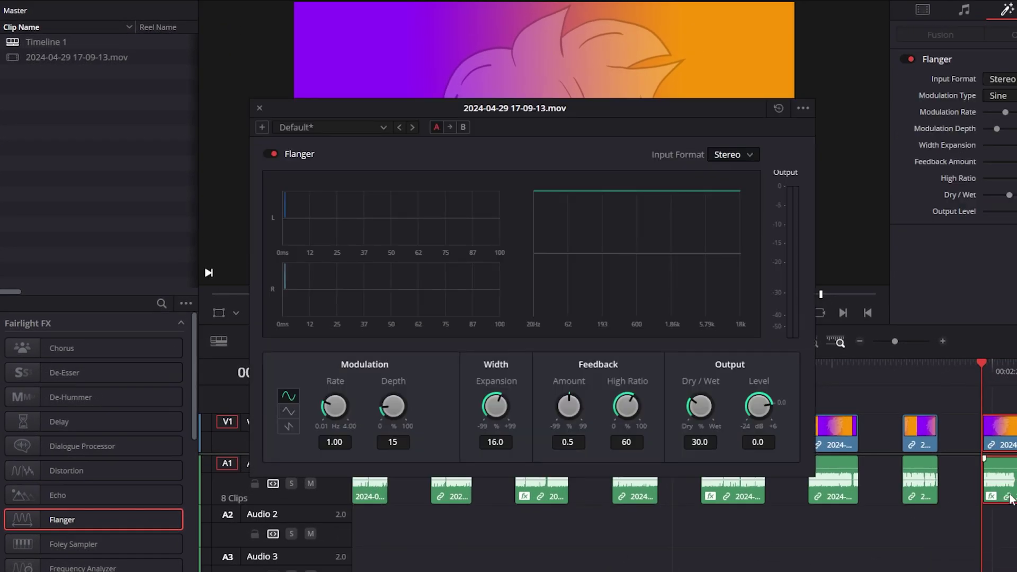
pyautogui.click(384, 127)
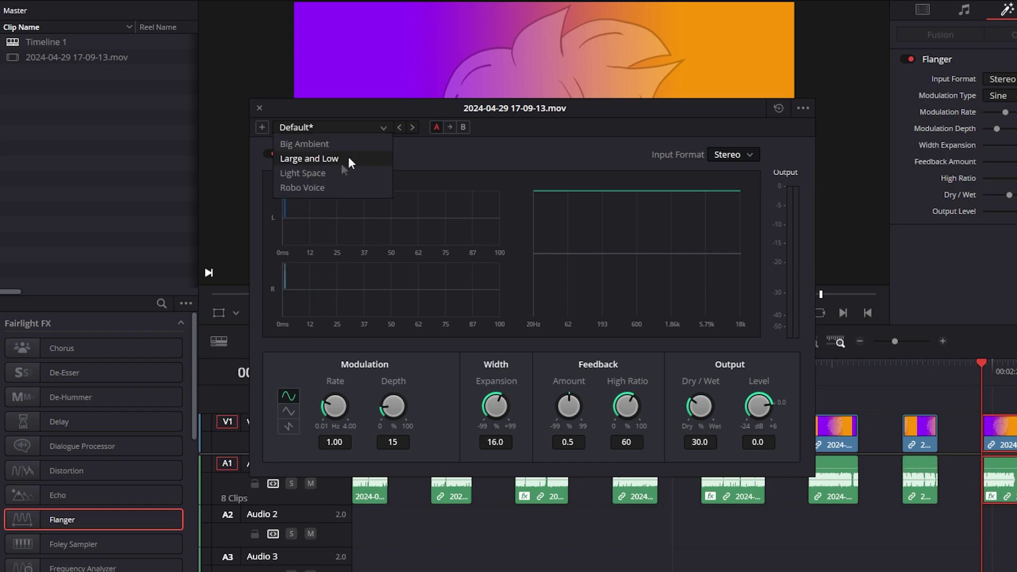
pyautogui.click(311, 188)
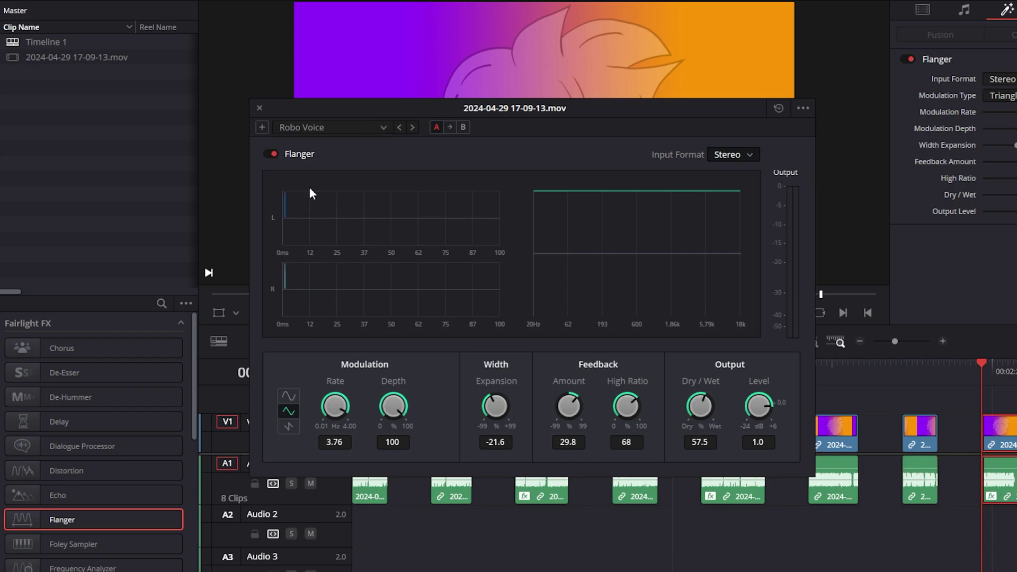
pyautogui.click(259, 107)
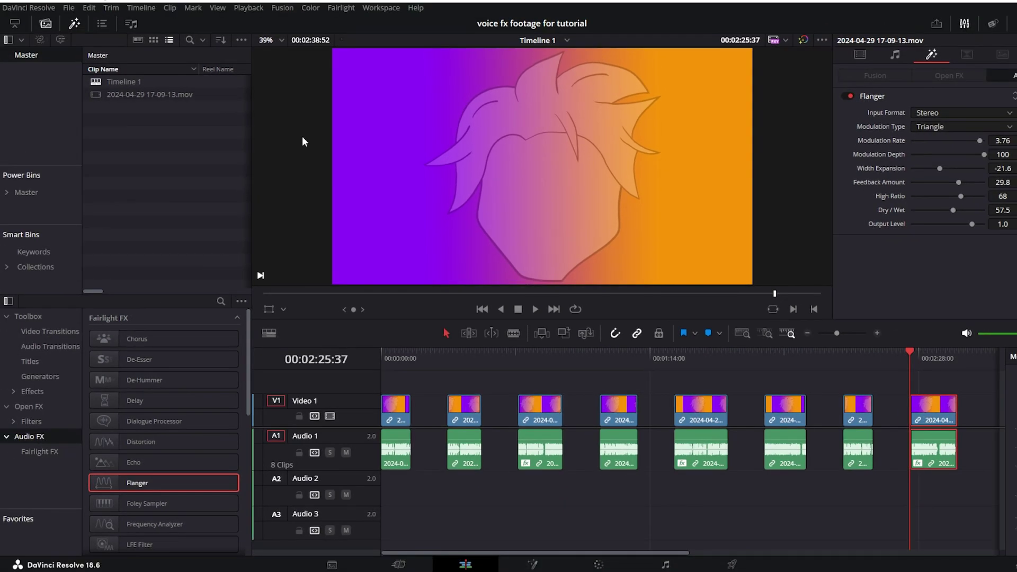
pyautogui.press('space')
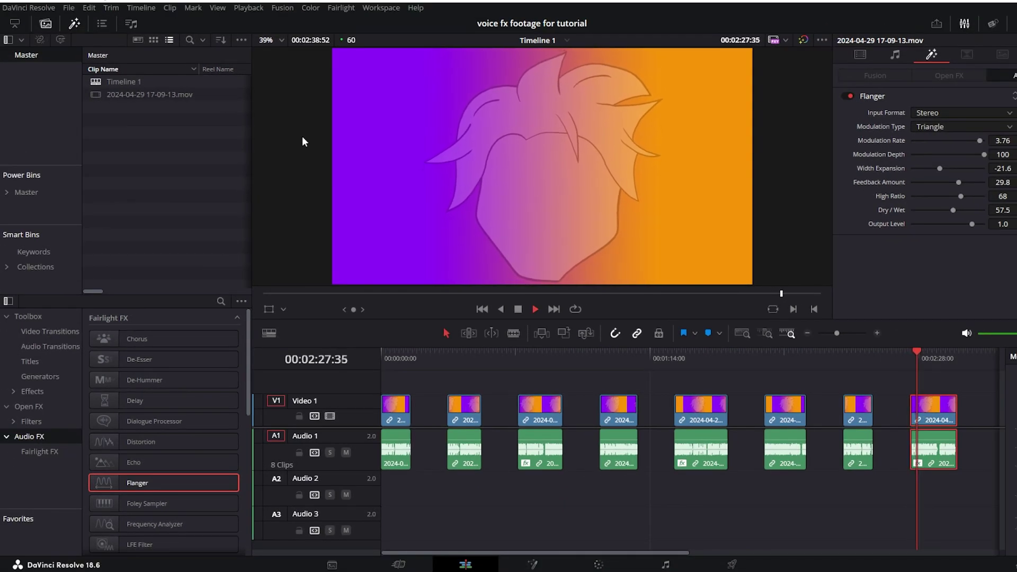